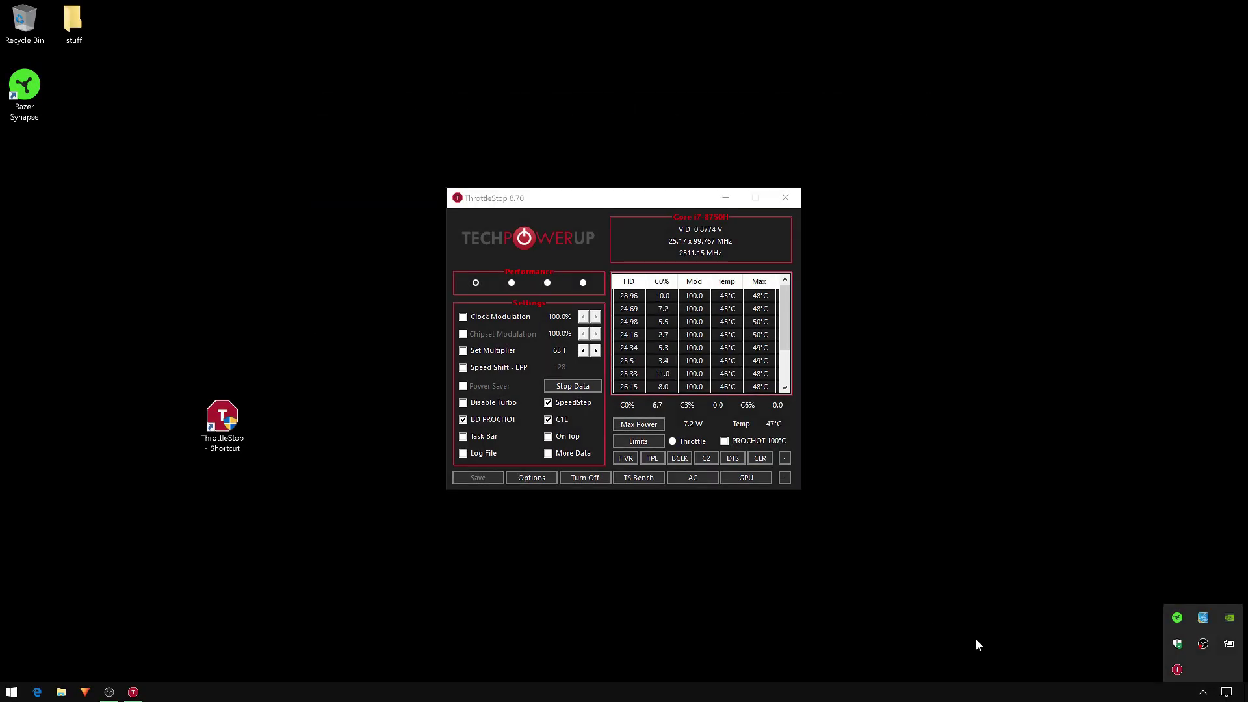
# Close the tray overflow popup to bring ThrottleStop's main window into view
pyautogui.click(977, 643)
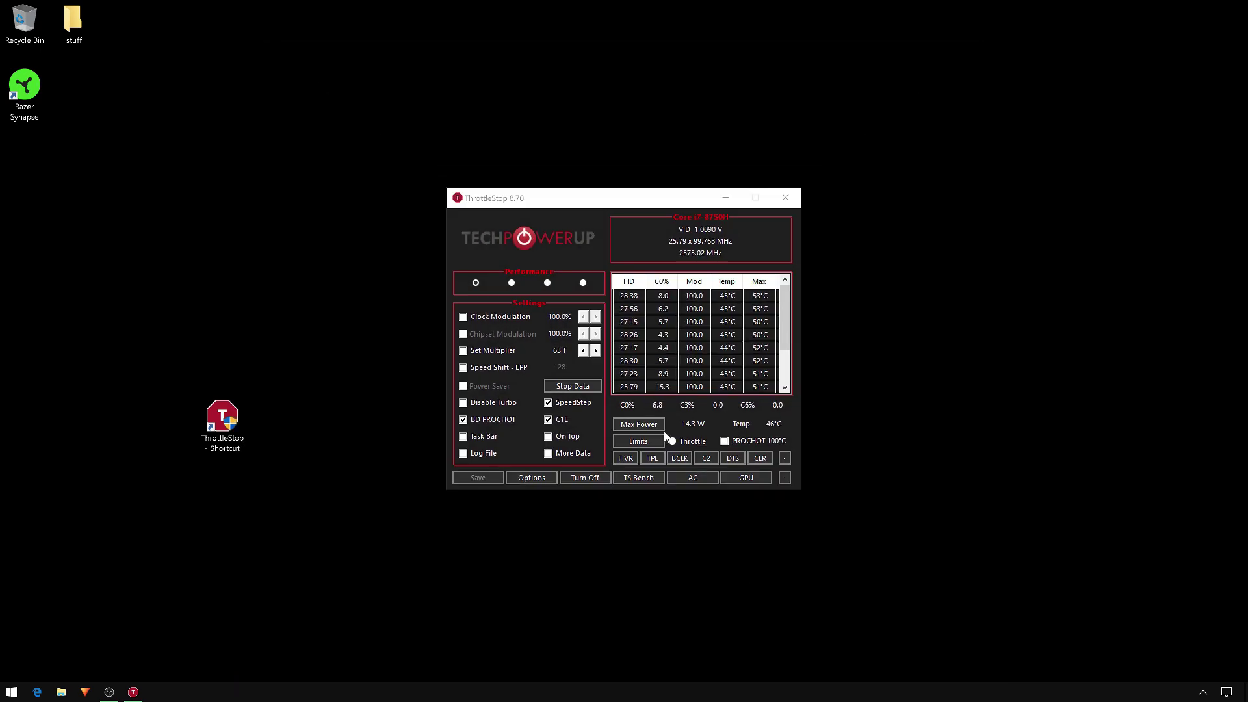
# Open Limit Reasons and clear the Max temperature column with CLR
pyautogui.click(640, 442)
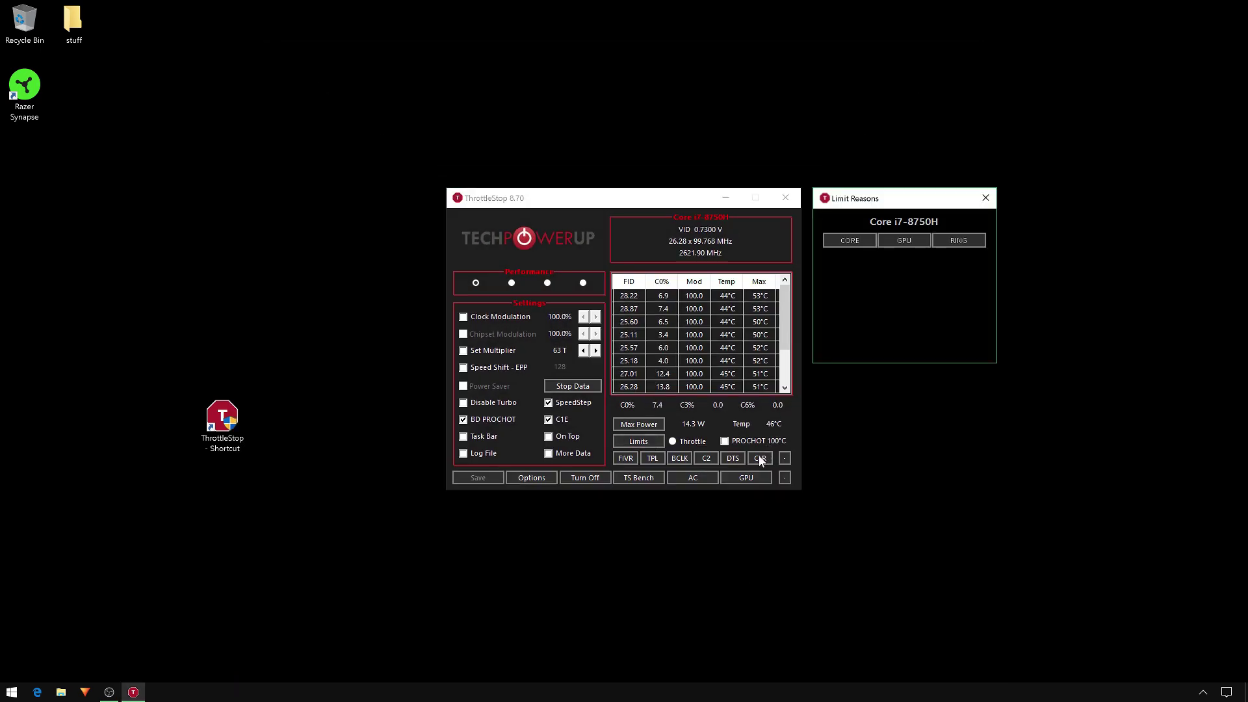
pyautogui.click(760, 459)
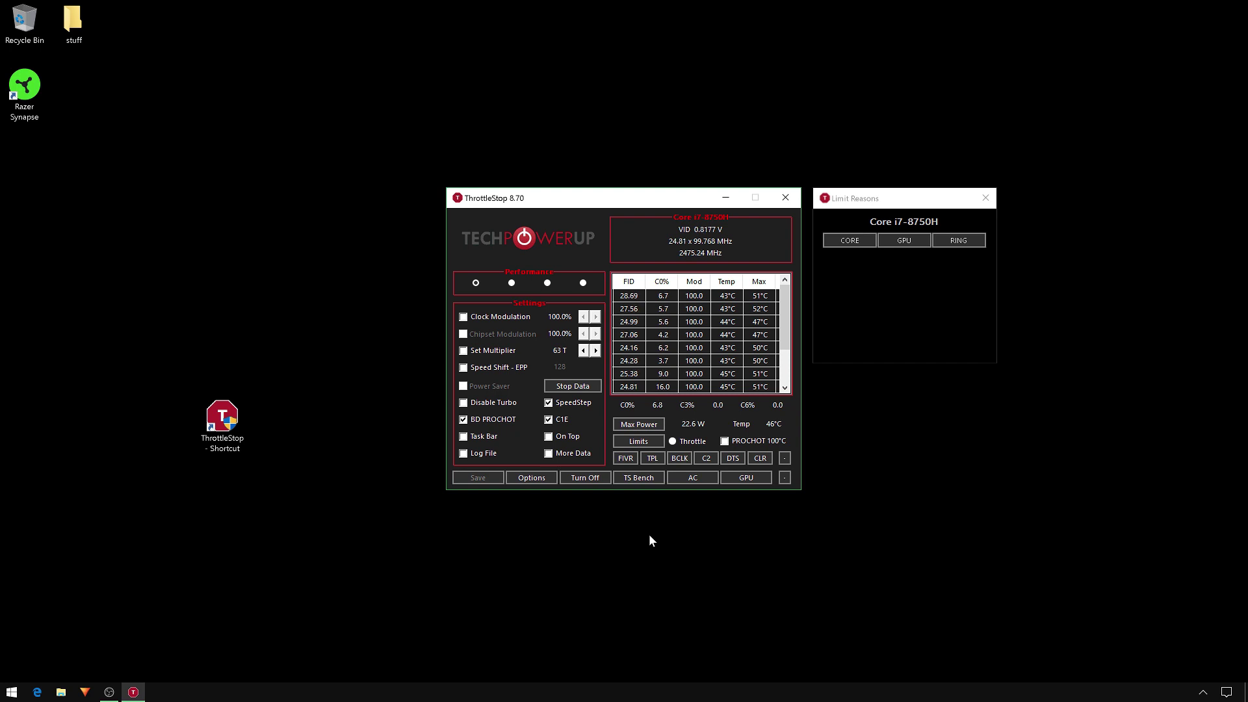
# Open TS Bench below Limit Reasons, clear old results, and set its size to 1024M
pyautogui.click(639, 479)
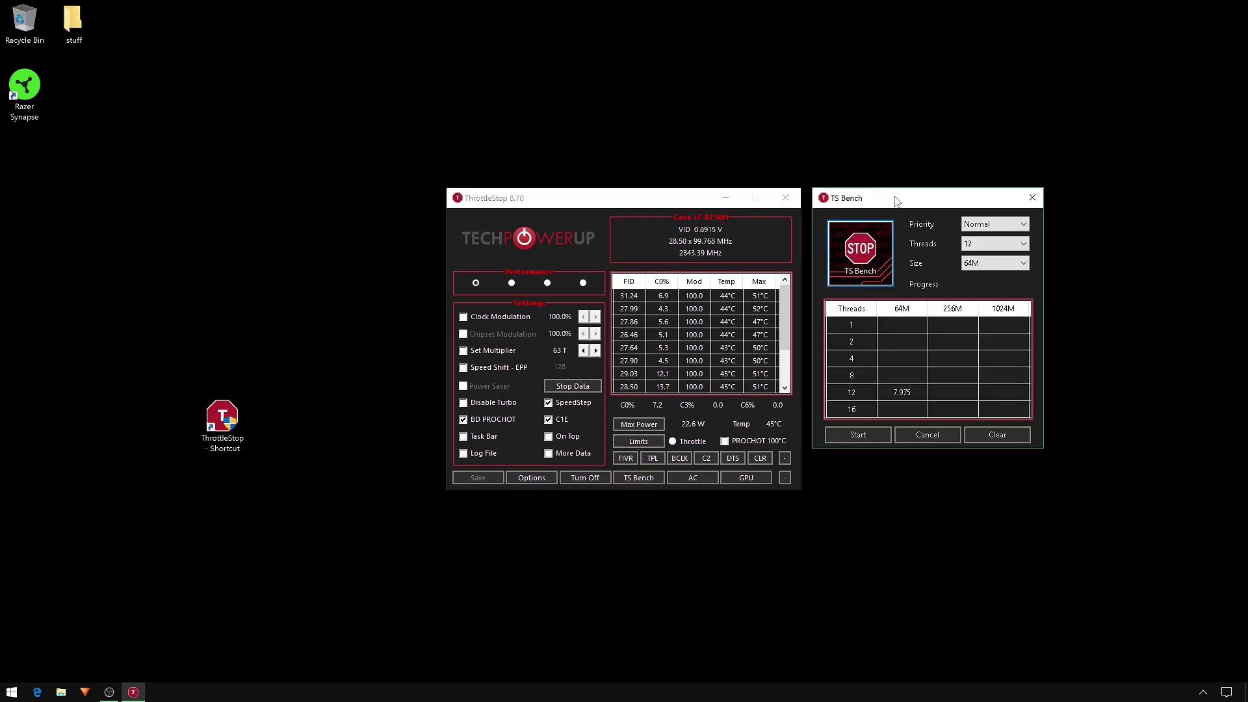
pyautogui.moveTo(898, 201); pyautogui.dragTo(898, 384)
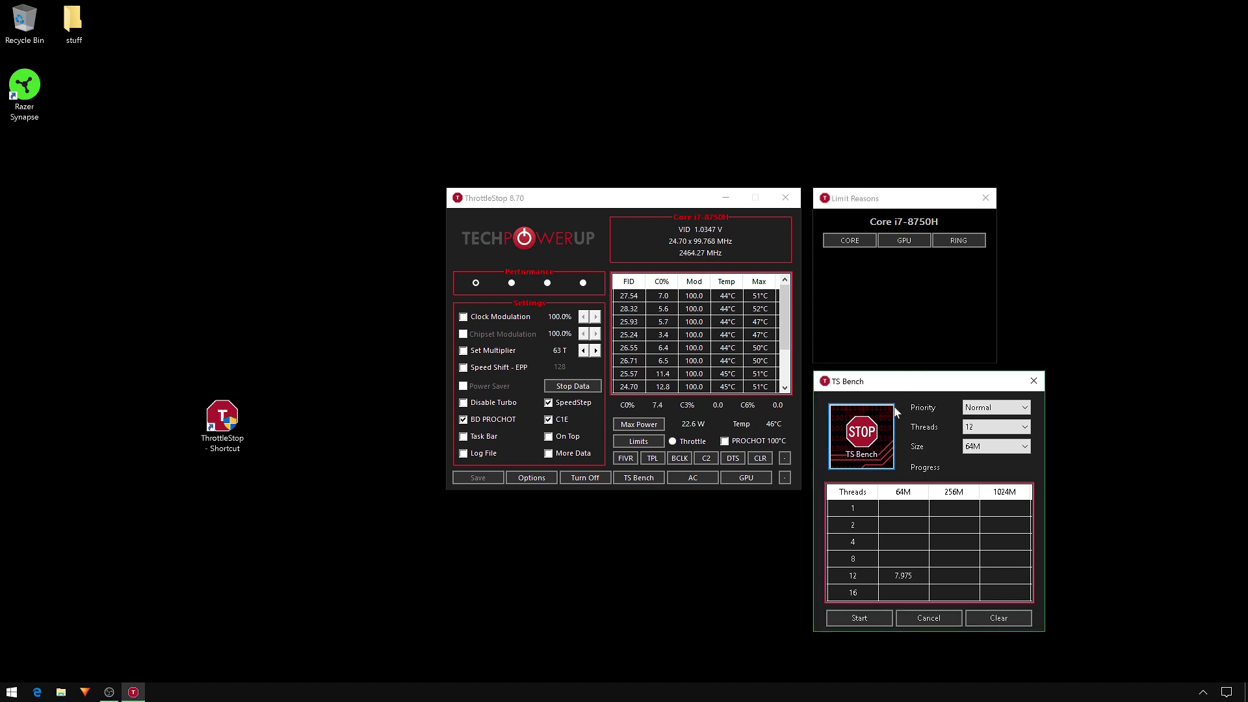
pyautogui.click(760, 458)
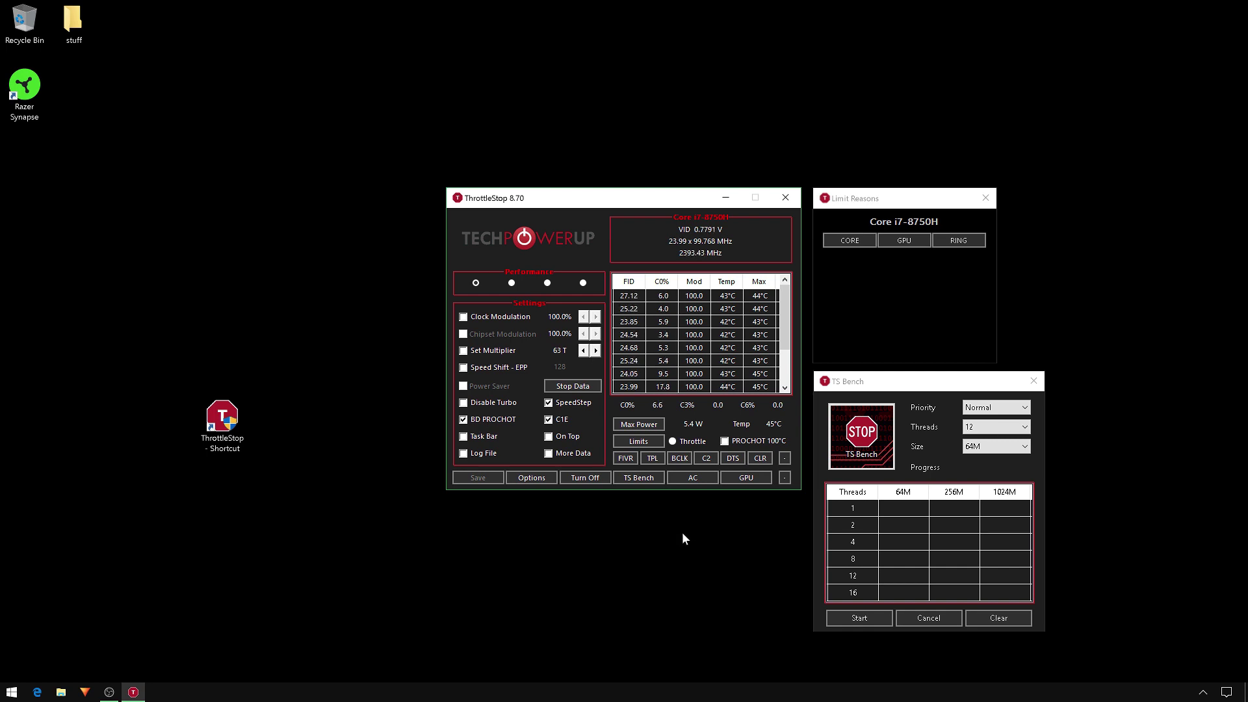
pyautogui.click(1026, 447)
pyautogui.click(982, 479)
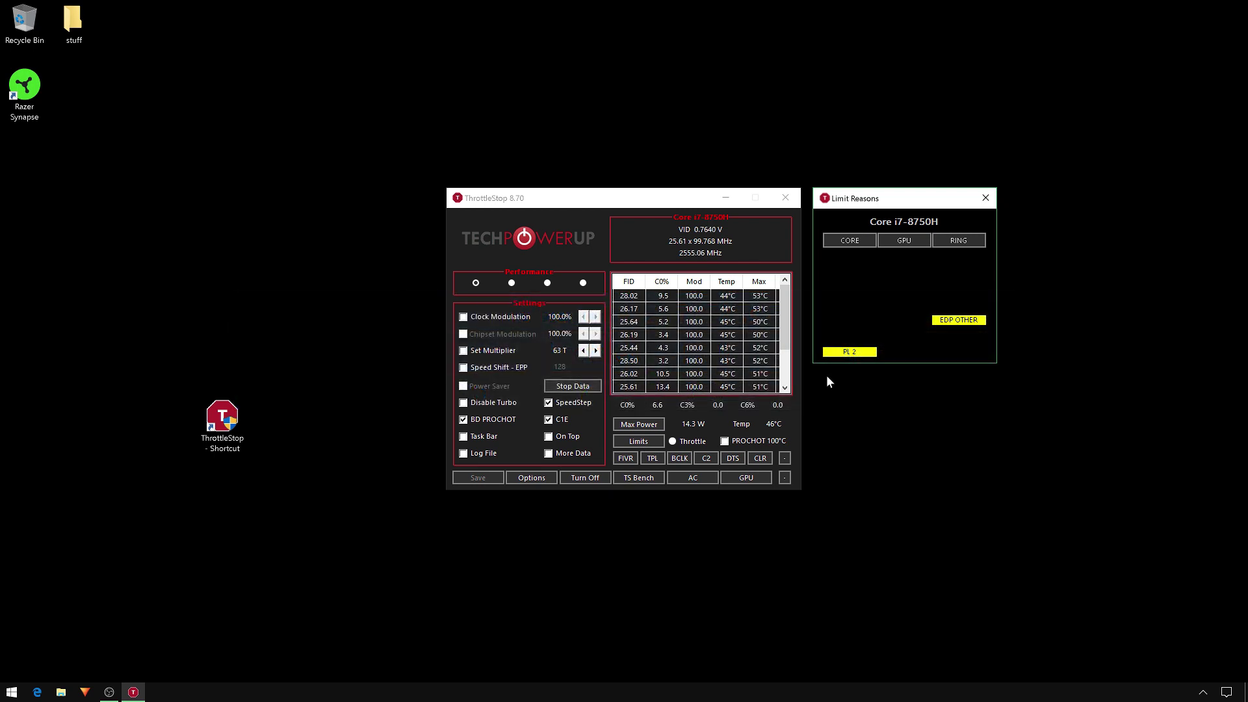
# Clear the PL 2 and EDP OTHER flags via CORE and RING in Limit Reasons
pyautogui.click(845, 243)
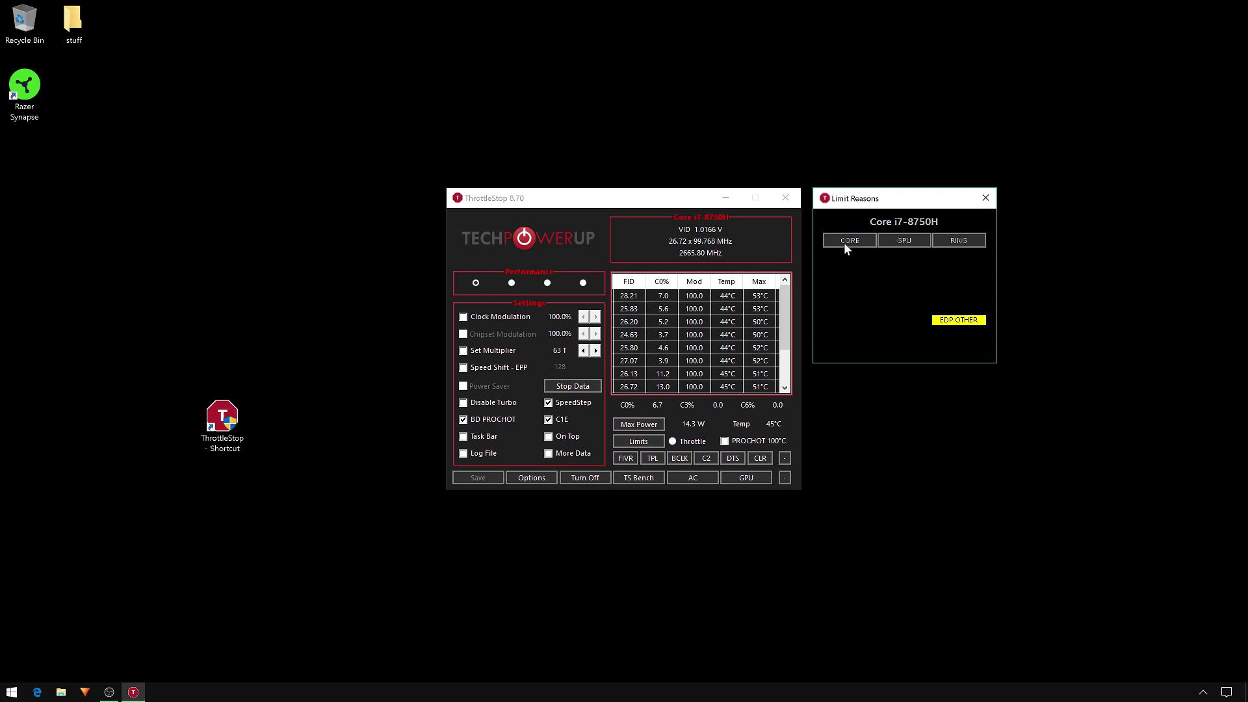
pyautogui.click(961, 240)
pyautogui.click(638, 478)
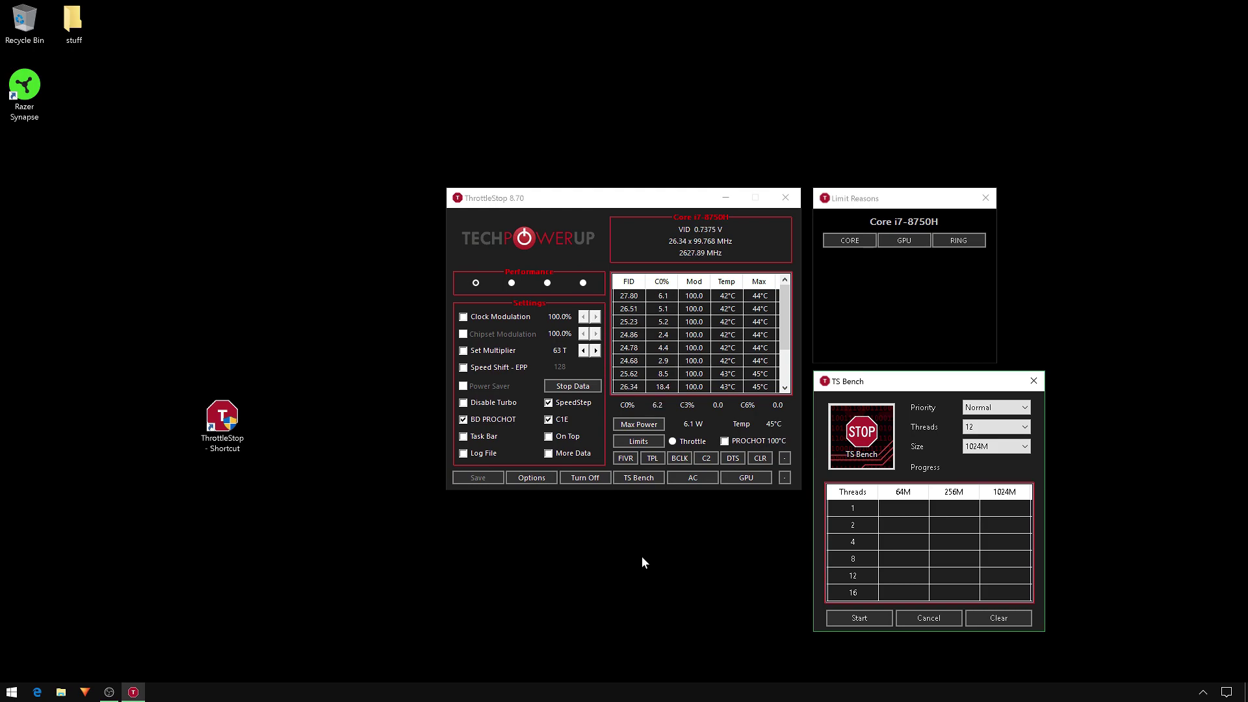
# Open the Turbo FIVR Control window from ThrottleStop's main window
pyautogui.click(625, 458)
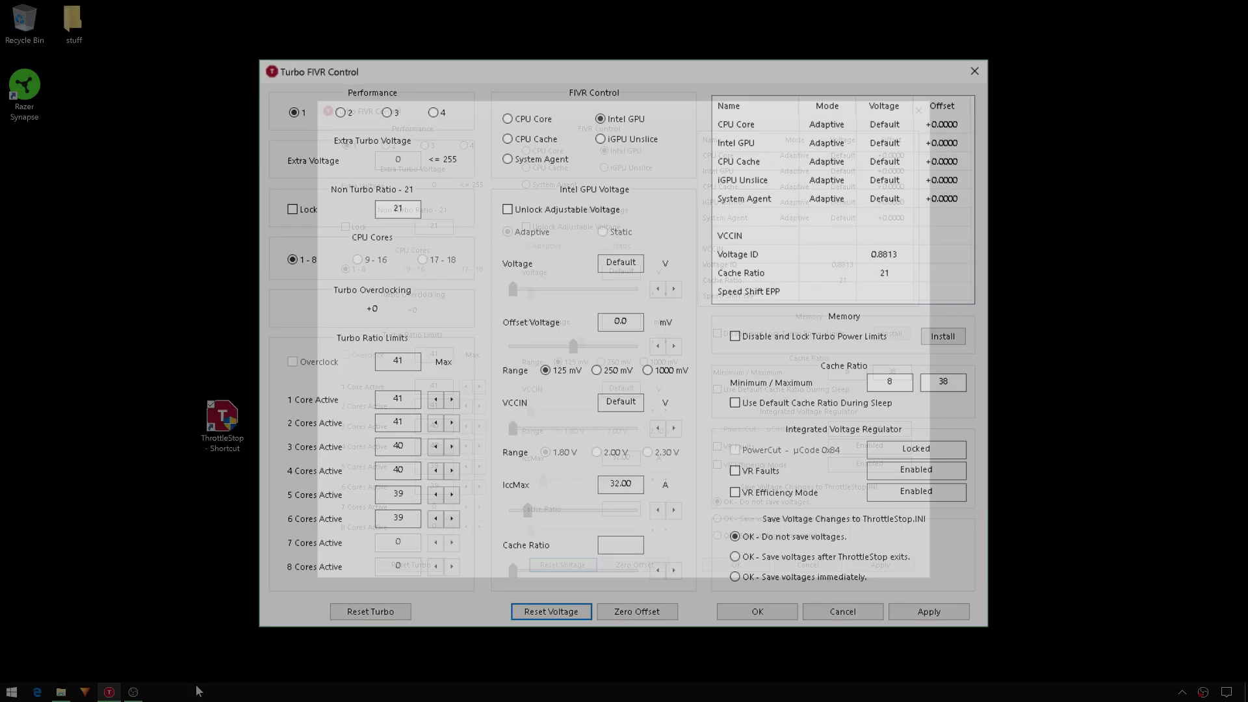
# Select CPU Core, unlock adjustable voltage, and set its offset slider to -125.0 mV
pyautogui.click(489, 110)
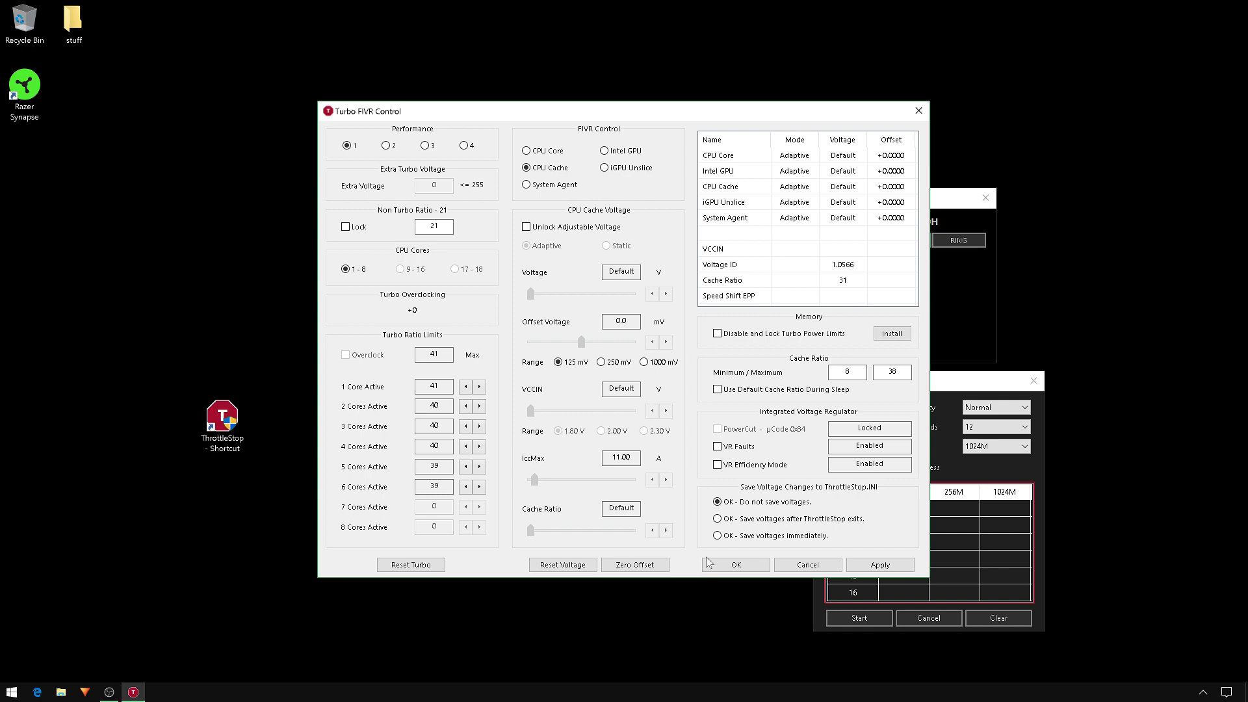
pyautogui.click(526, 151)
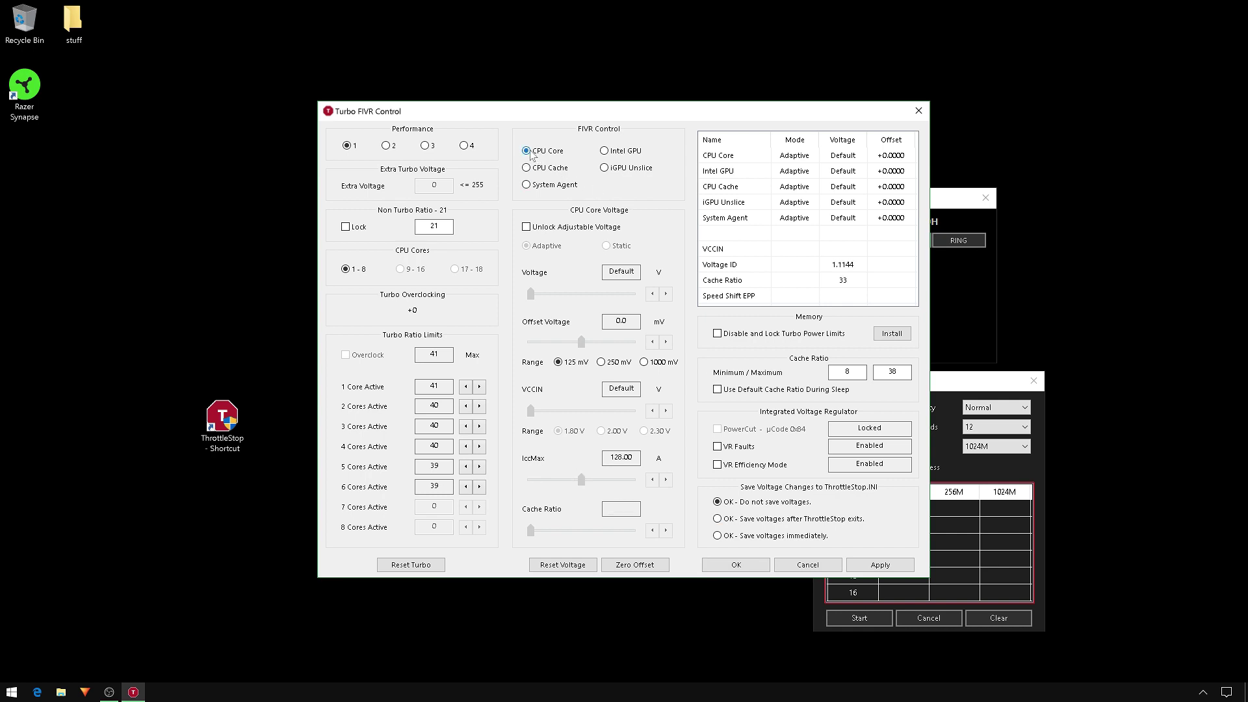
pyautogui.click(526, 227)
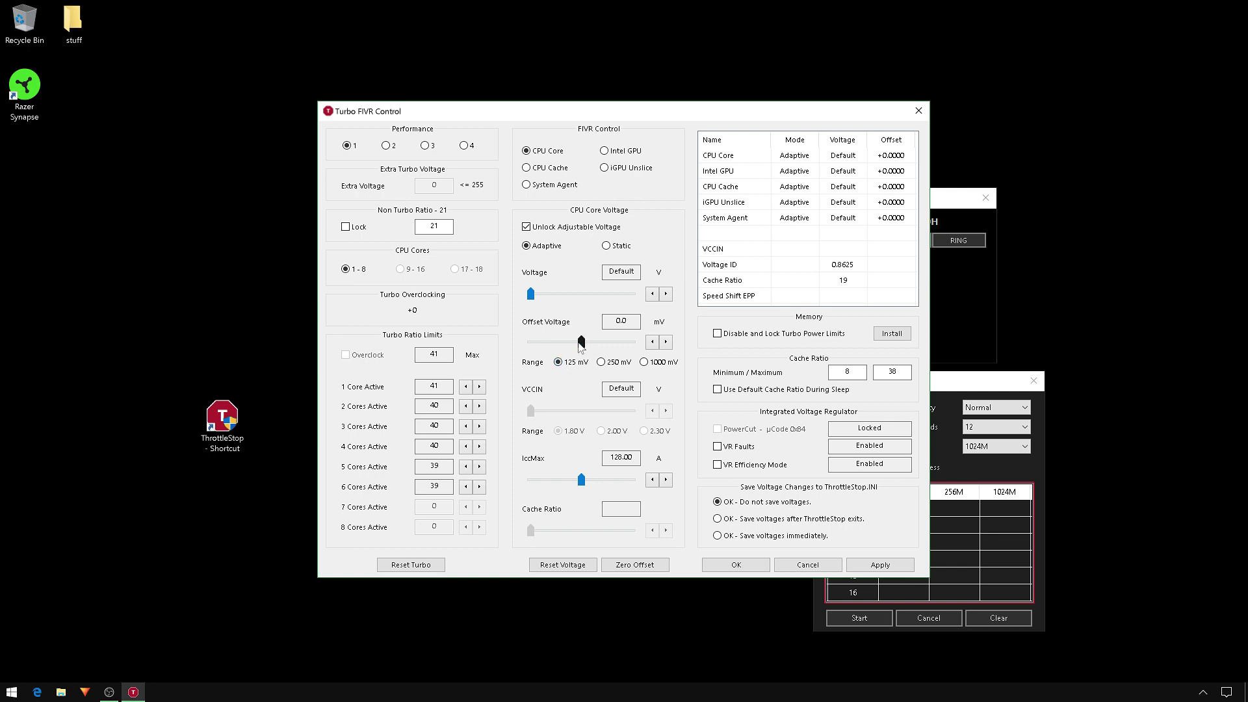
pyautogui.moveTo(582, 345); pyautogui.dragTo(530, 345)
# Select CPU Cache, unlock adjustable voltage, and bring its offset to -120.1 mV
pyautogui.click(526, 168)
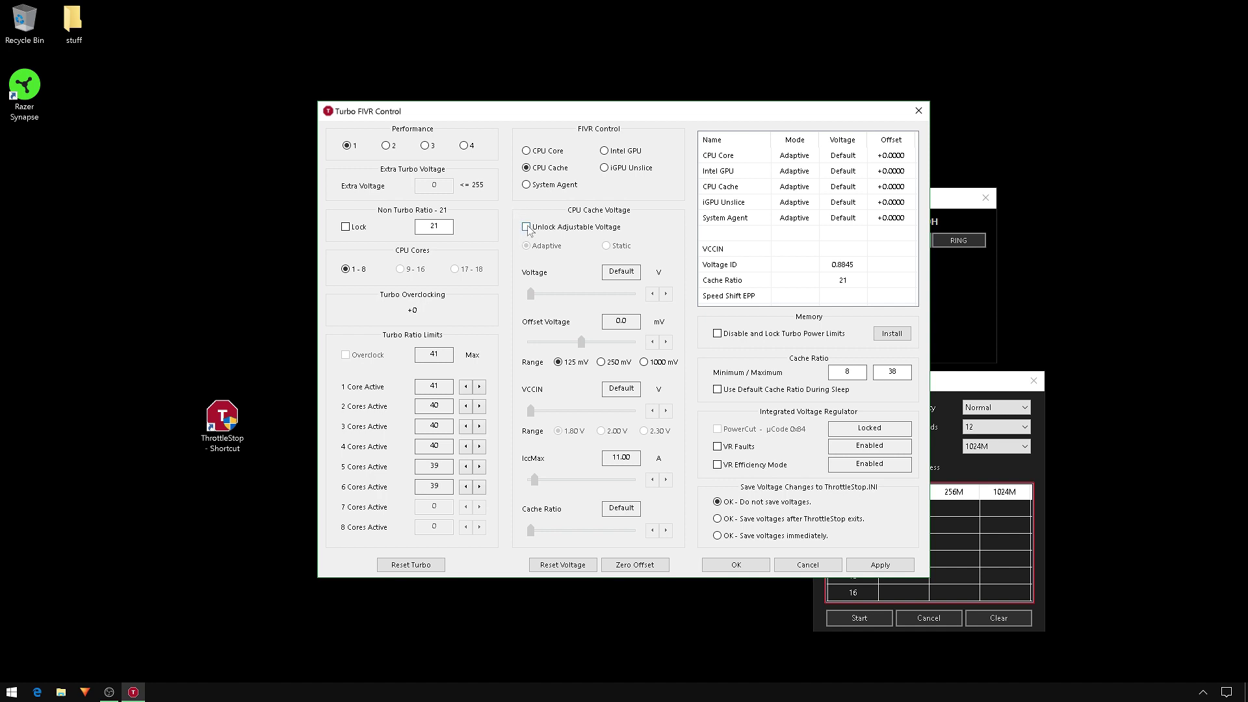
pyautogui.click(527, 227)
pyautogui.moveTo(581, 342); pyautogui.dragTo(506, 352)
pyautogui.click(666, 342)
pyautogui.click(666, 342)
pyautogui.click(666, 342)
pyautogui.click(666, 342)
pyautogui.click(665, 342)
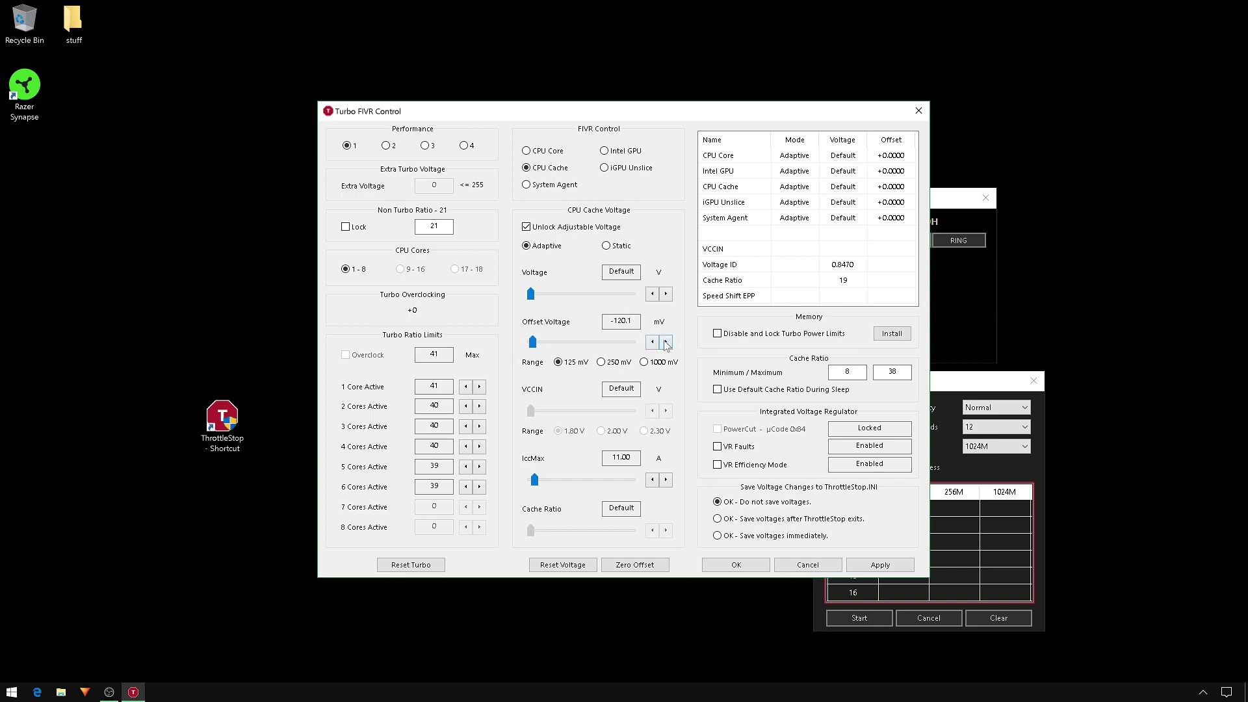
# Select Intel GPU, unlock adjustable voltage, and step its offset down to -30.3 mV
pyautogui.click(605, 150)
pyautogui.click(526, 227)
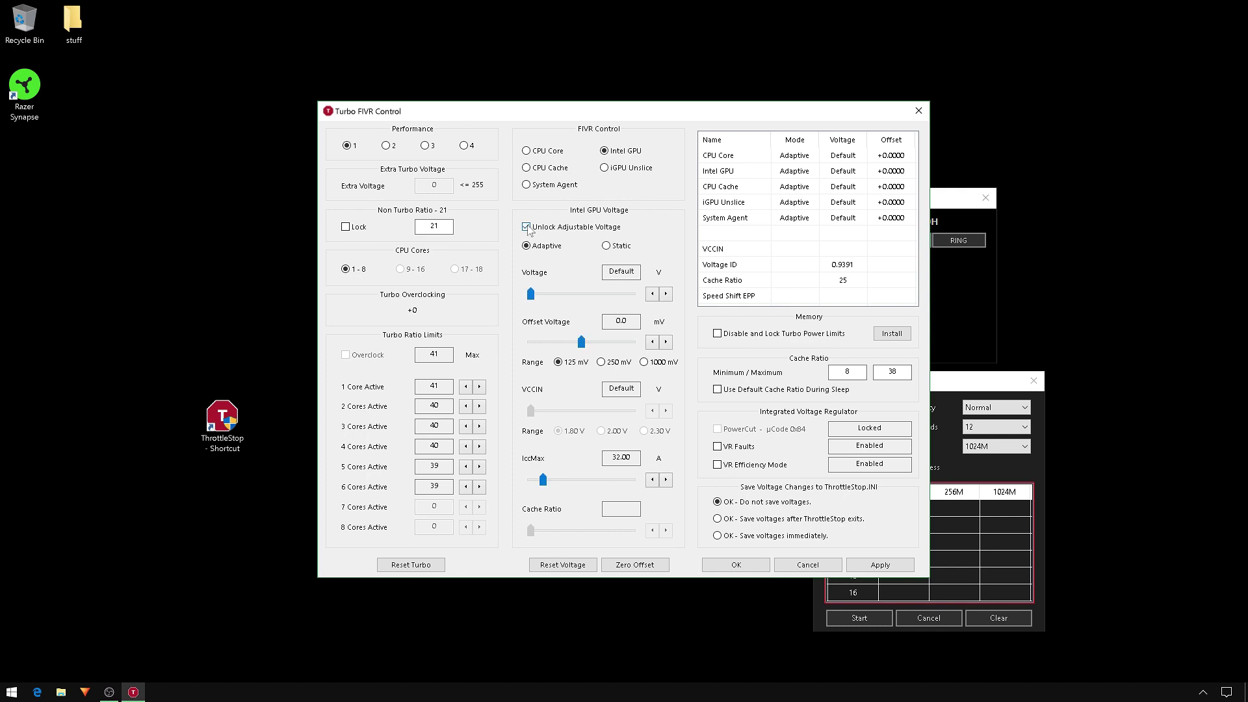
pyautogui.click(651, 343)
pyautogui.click(652, 342)
pyautogui.click(651, 343)
pyautogui.click(652, 342)
pyautogui.click(652, 343)
pyautogui.click(651, 342)
pyautogui.click(651, 343)
pyautogui.click(651, 342)
pyautogui.click(652, 342)
pyautogui.click(652, 343)
pyautogui.click(652, 343)
pyautogui.click(652, 343)
pyautogui.click(652, 342)
pyautogui.click(652, 342)
# Apply the offsets, drop all 1–6 core turbo ratios to 32, save, and clear max temperatures
pyautogui.click(868, 570)
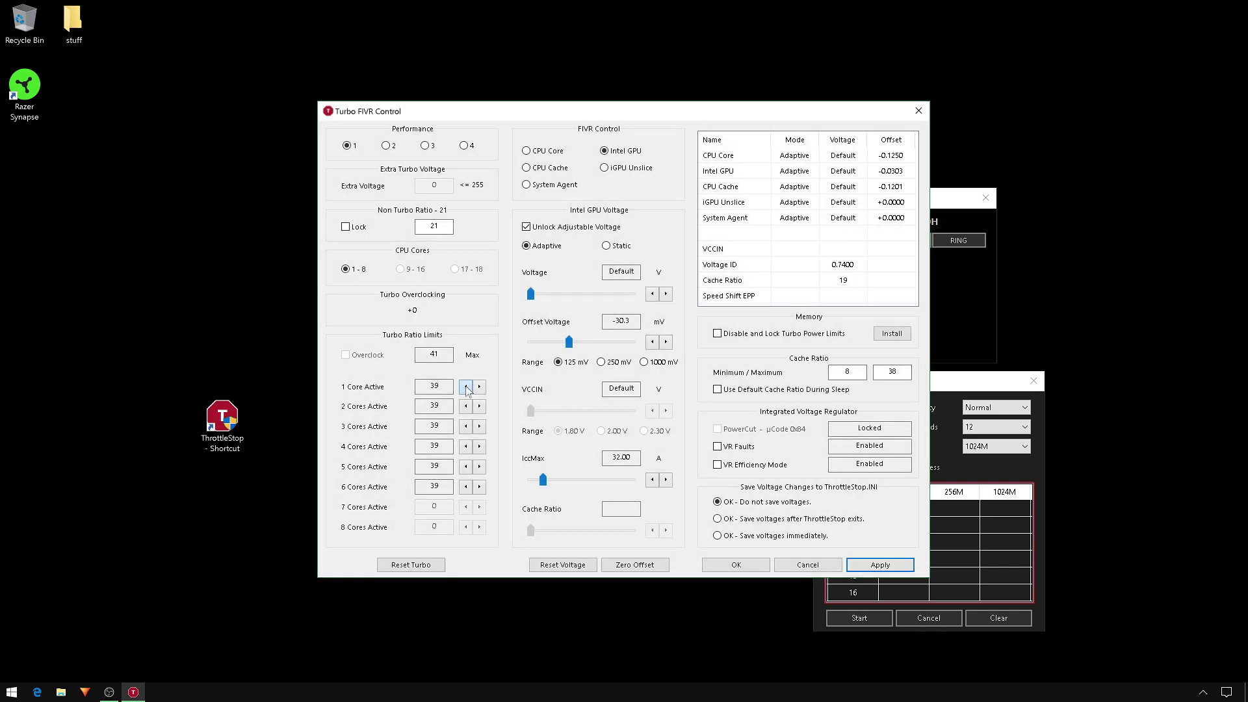
pyautogui.click(466, 387)
pyautogui.click(466, 387)
pyautogui.click(466, 388)
pyautogui.click(467, 387)
pyautogui.click(466, 387)
pyautogui.click(466, 388)
pyautogui.click(466, 387)
pyautogui.click(710, 565)
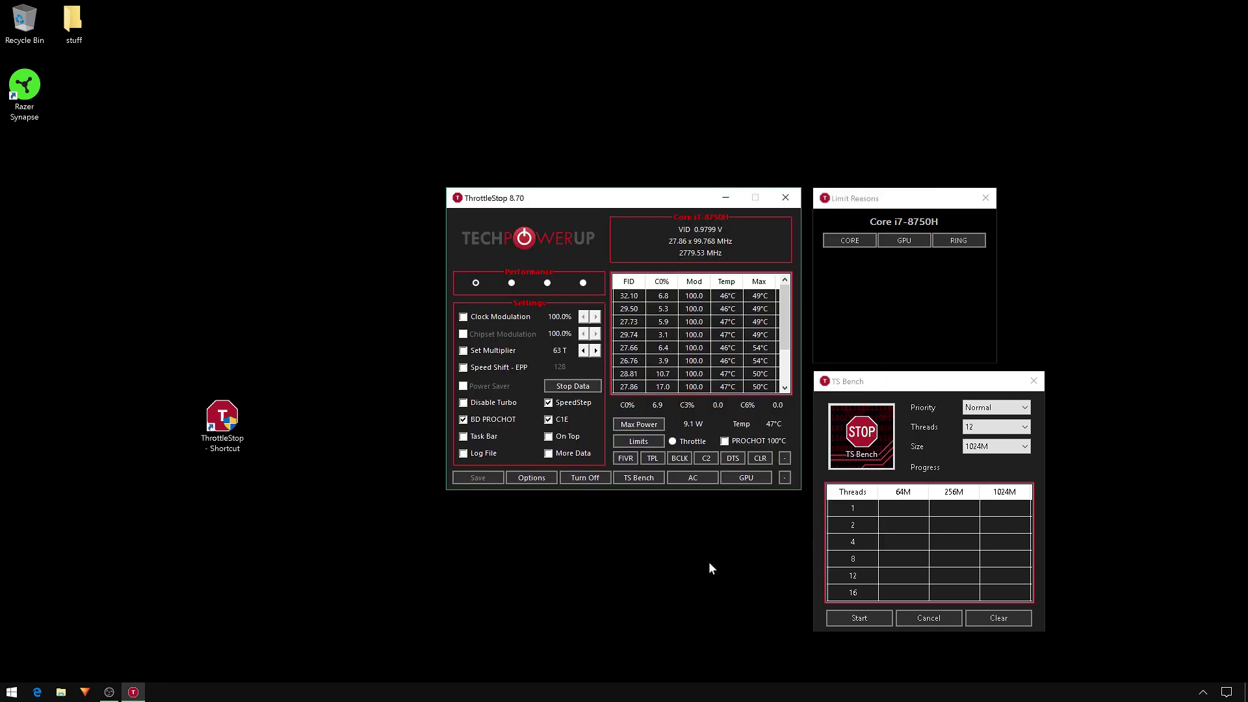
pyautogui.click(758, 459)
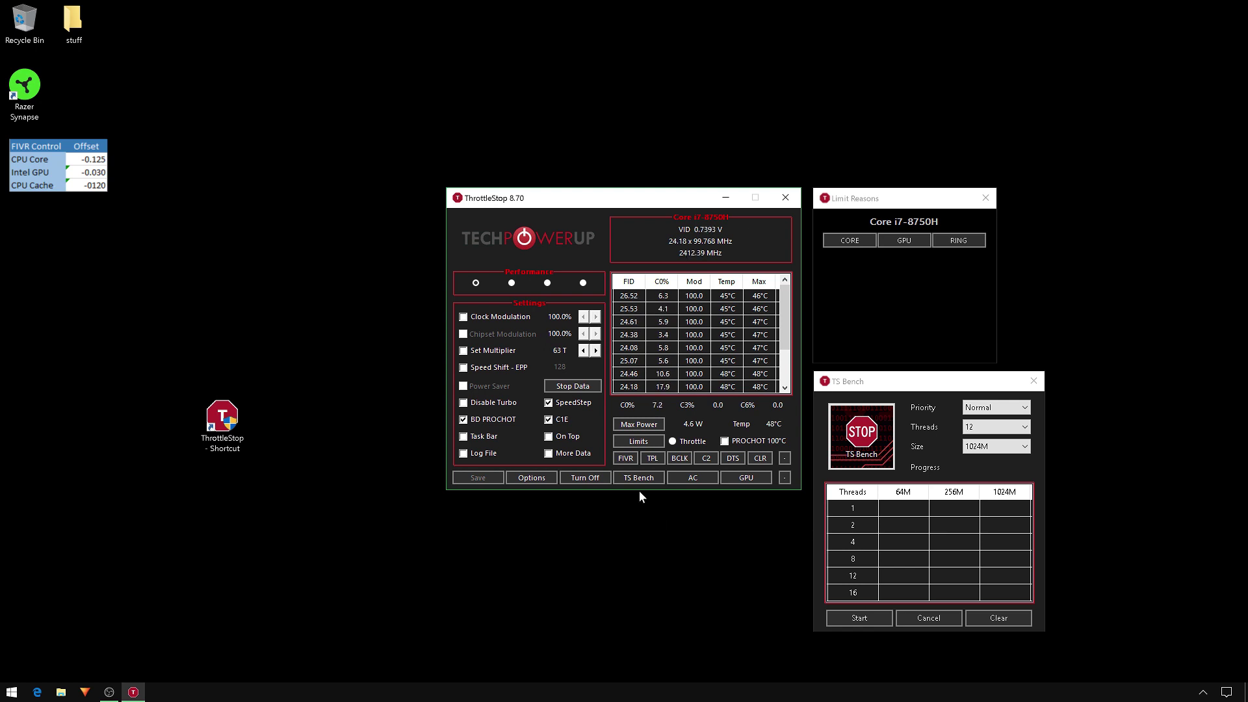
# Reopen FIVR Control and raise the 1 Core Active turbo ratio toward 39
pyautogui.click(624, 458)
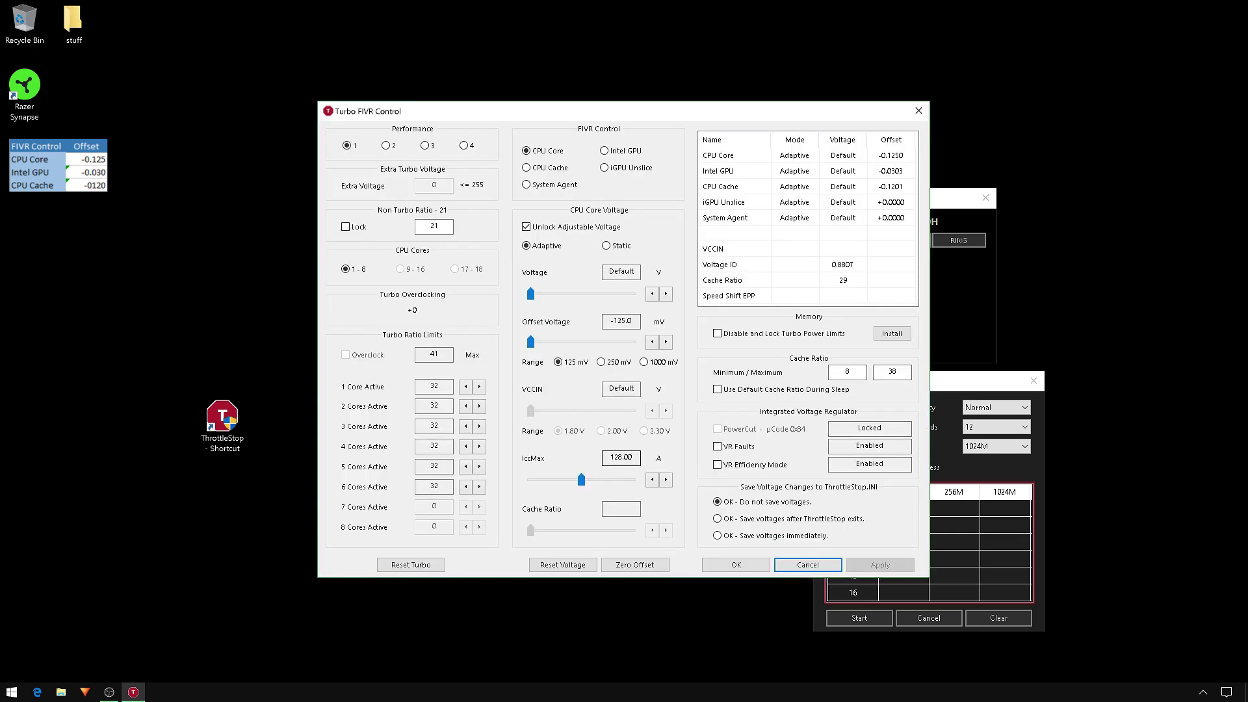
pyautogui.click(480, 389)
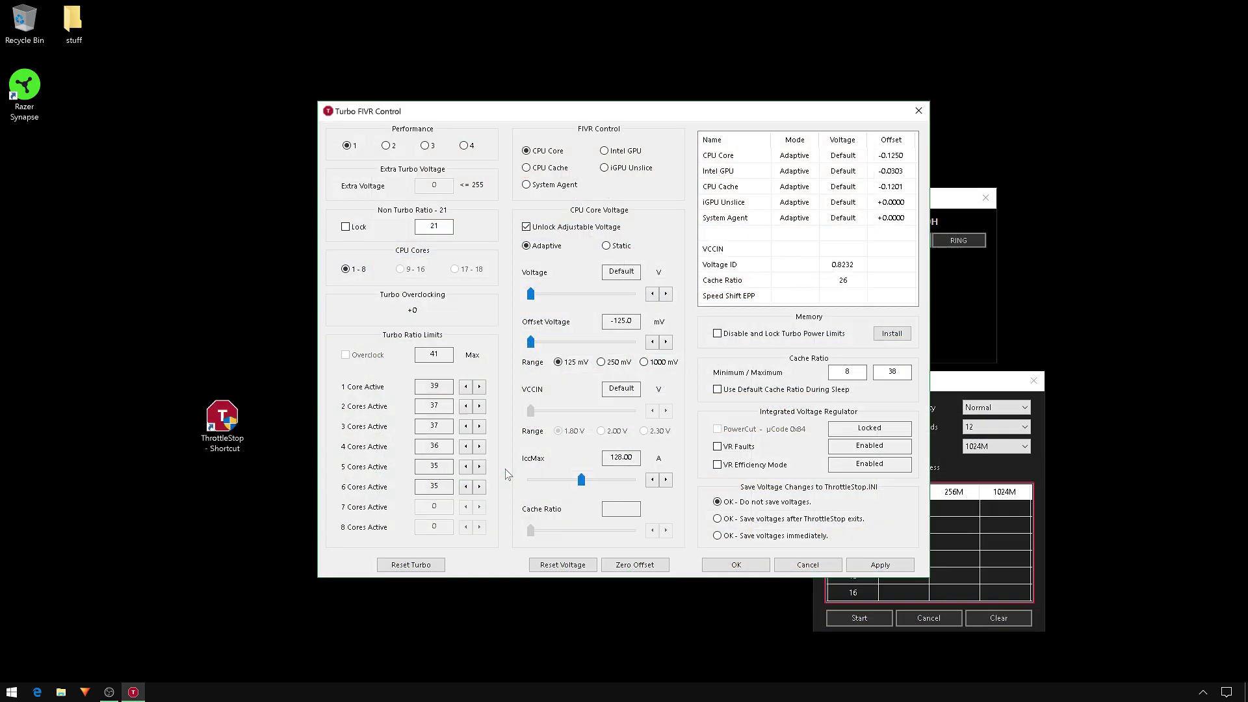
# Step the Intel GPU offset voltage down to -40.0 mV and apply it
pyautogui.click(606, 151)
pyautogui.click(654, 343)
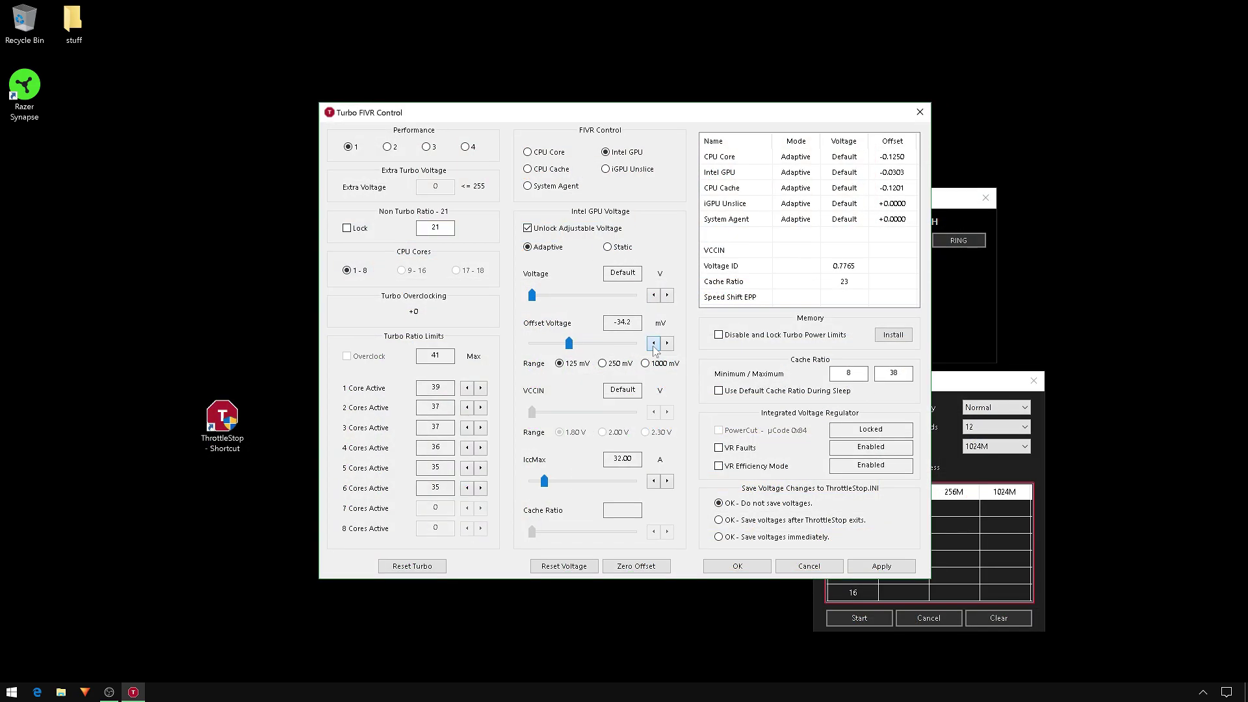
pyautogui.click(654, 343)
pyautogui.click(653, 343)
pyautogui.click(654, 343)
pyautogui.click(882, 567)
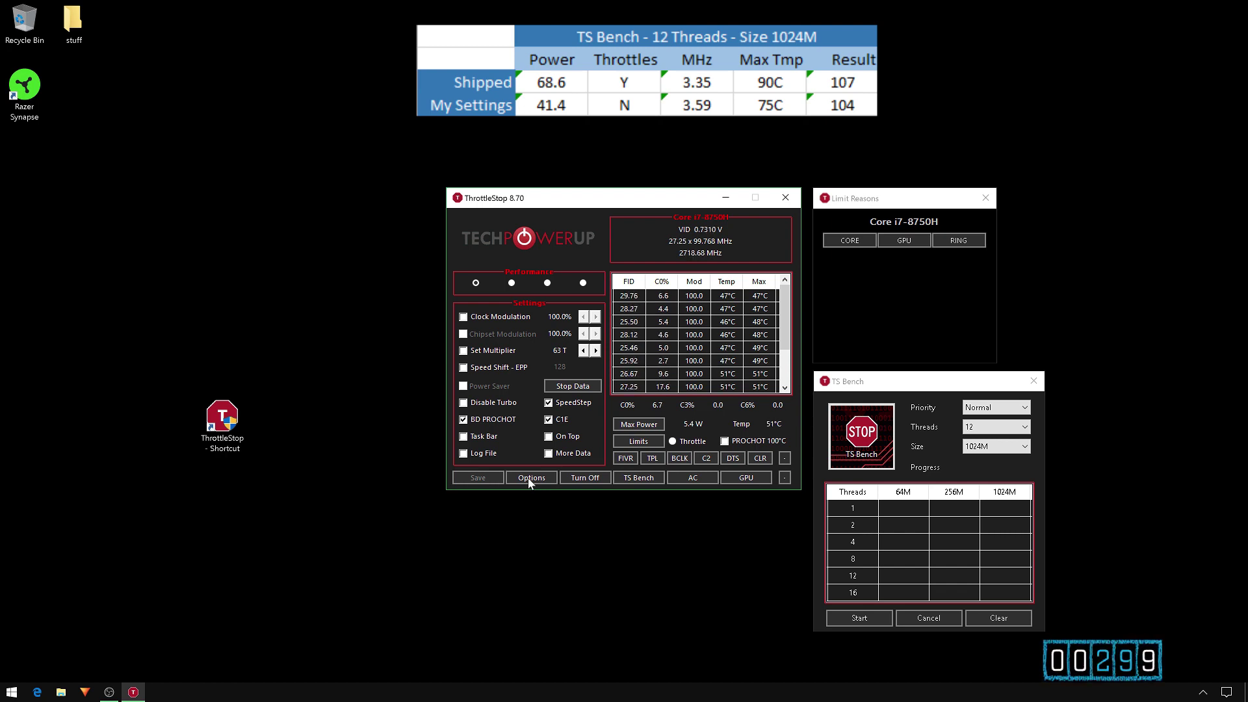
# Enable Notification Area Icon and Start Minimized in ThrottleStop Options and save them
pyautogui.click(529, 480)
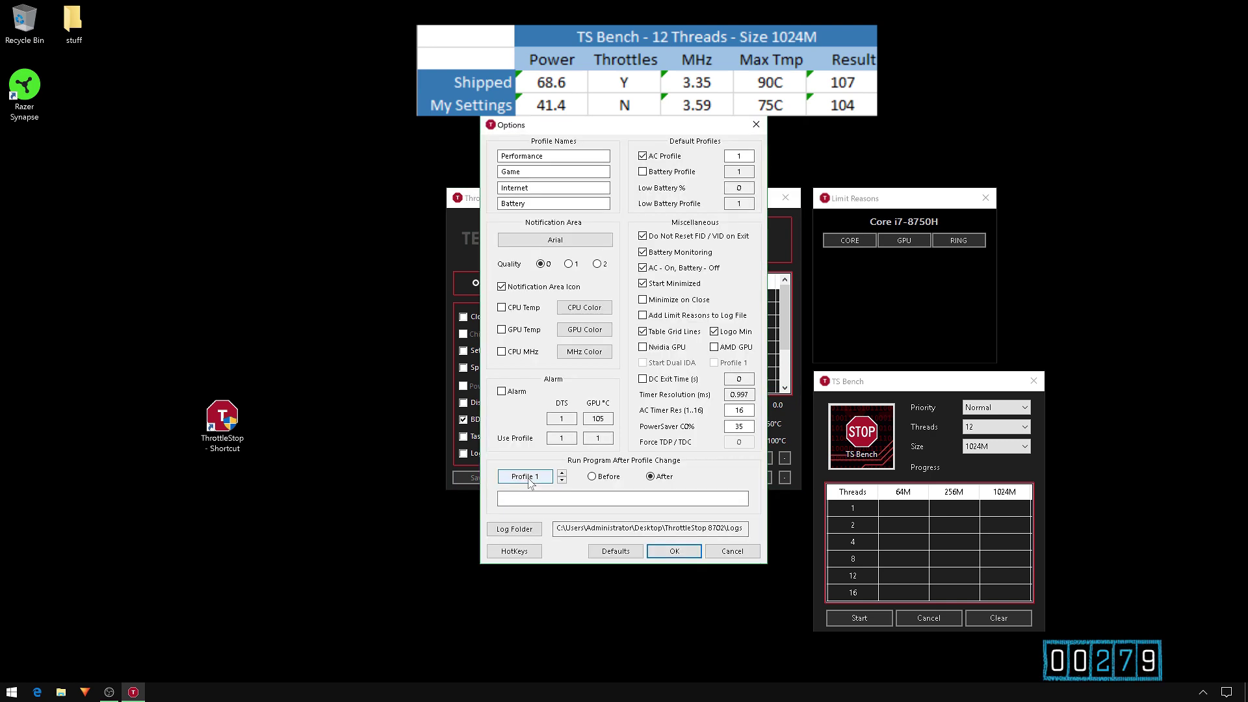
pyautogui.click(503, 287)
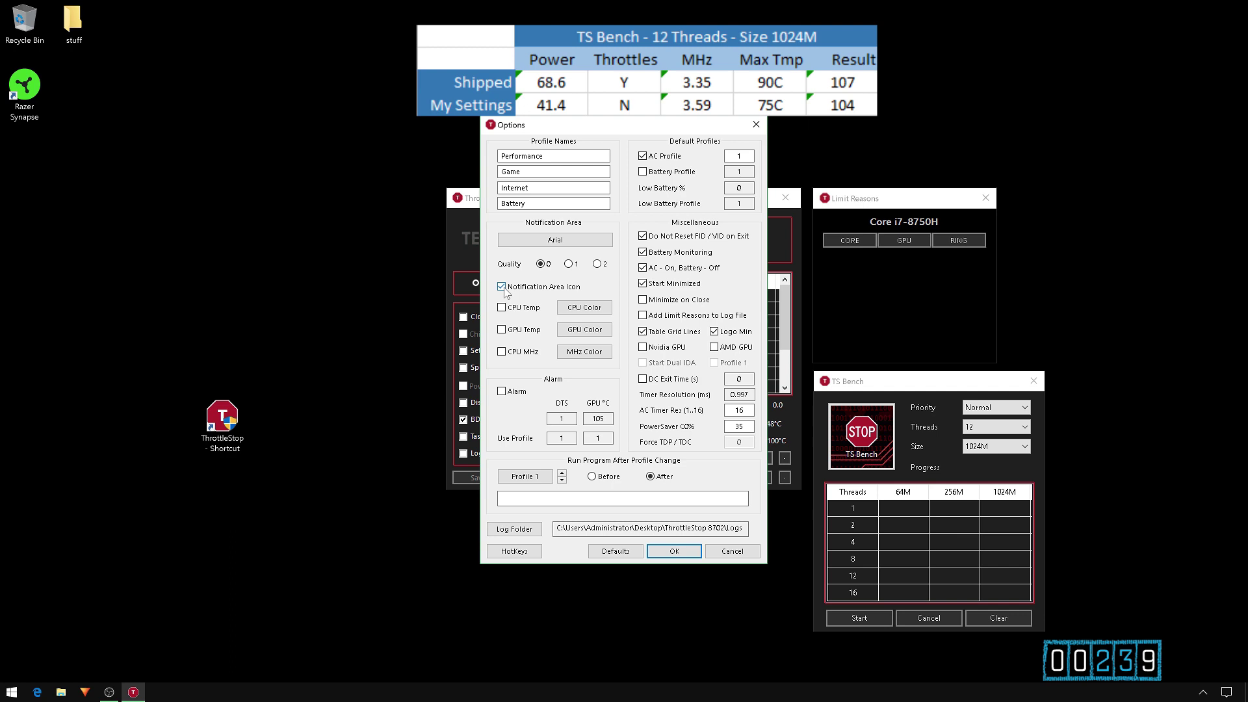
pyautogui.click(643, 284)
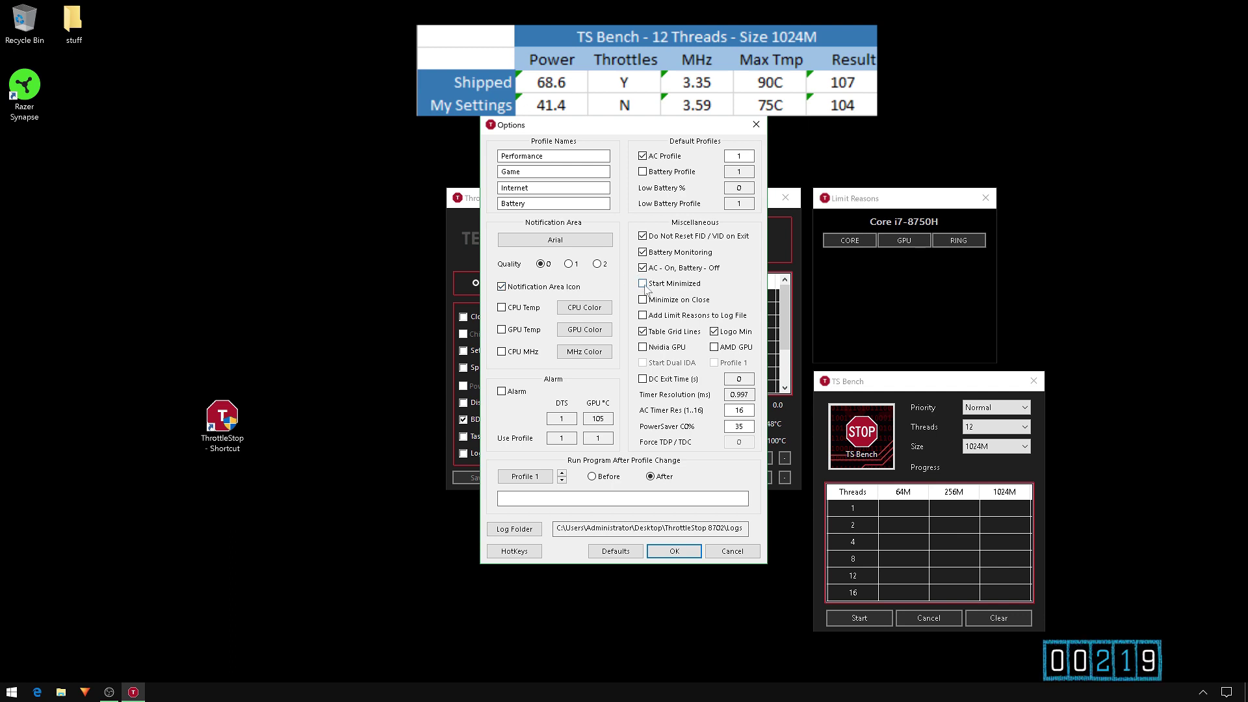
pyautogui.click(643, 284)
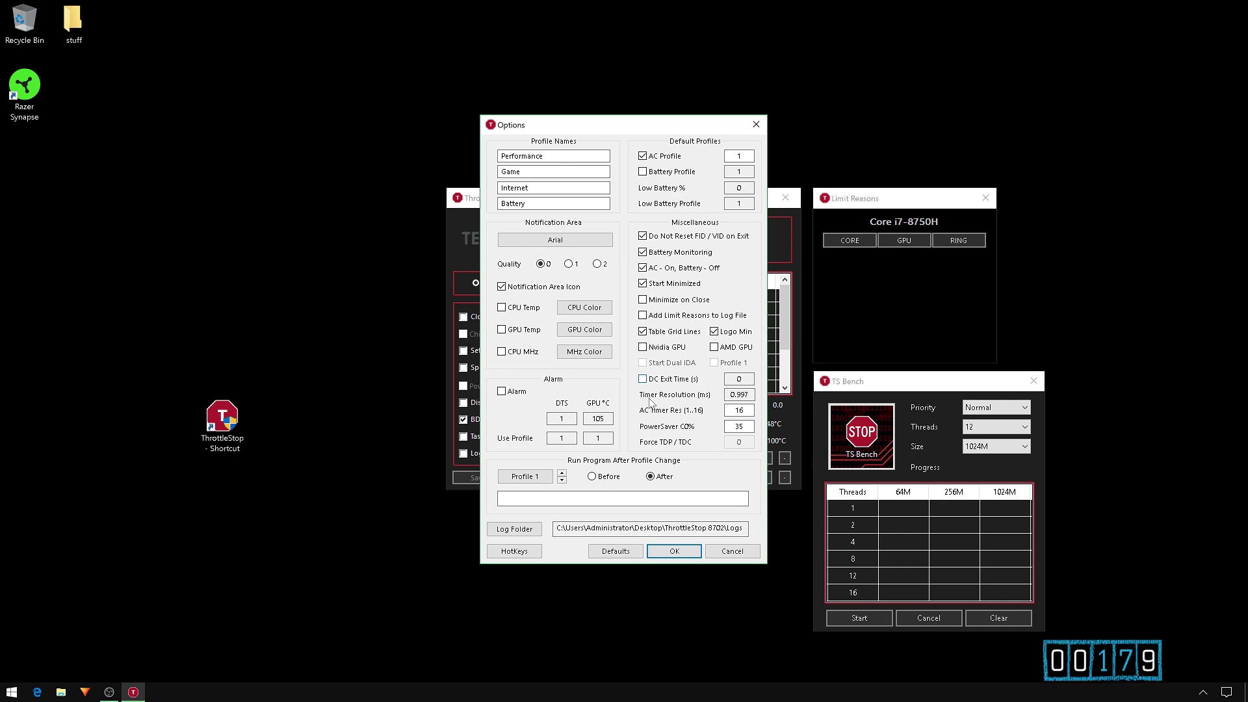
pyautogui.click(674, 550)
pyautogui.click(1203, 693)
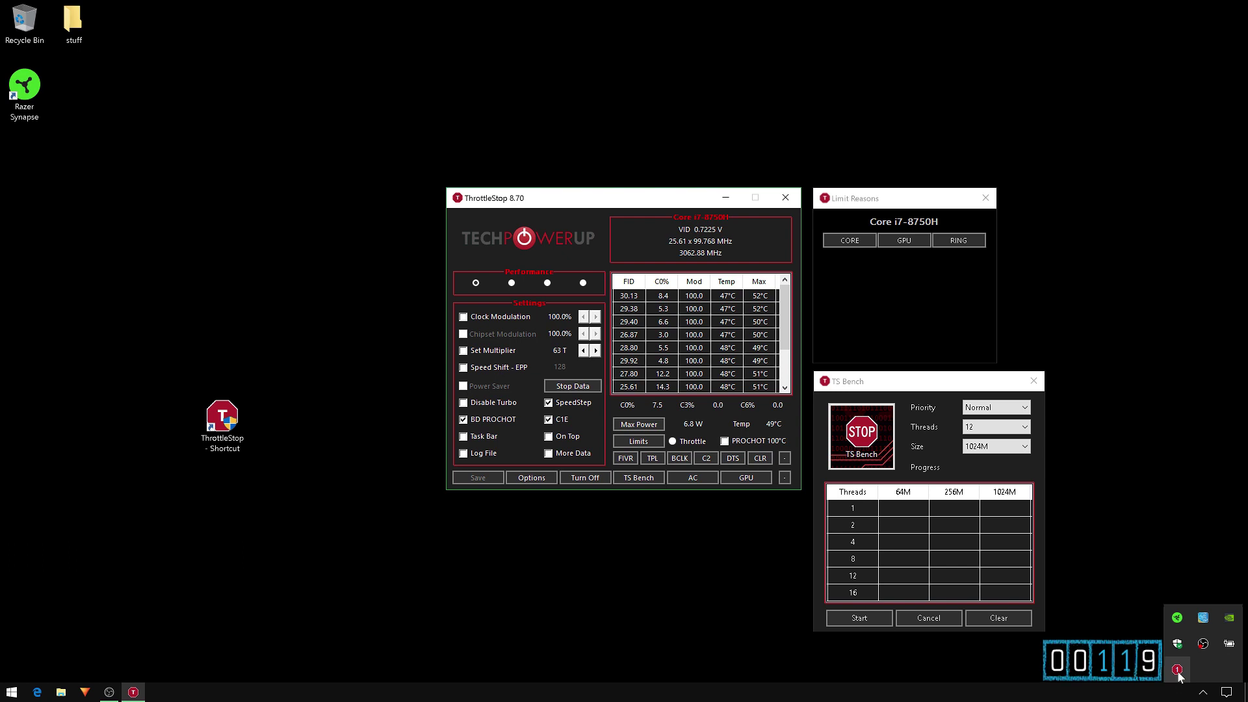
# Hide ThrottleStop's windows to the system tray from its overflow icon
pyautogui.click(1178, 671)
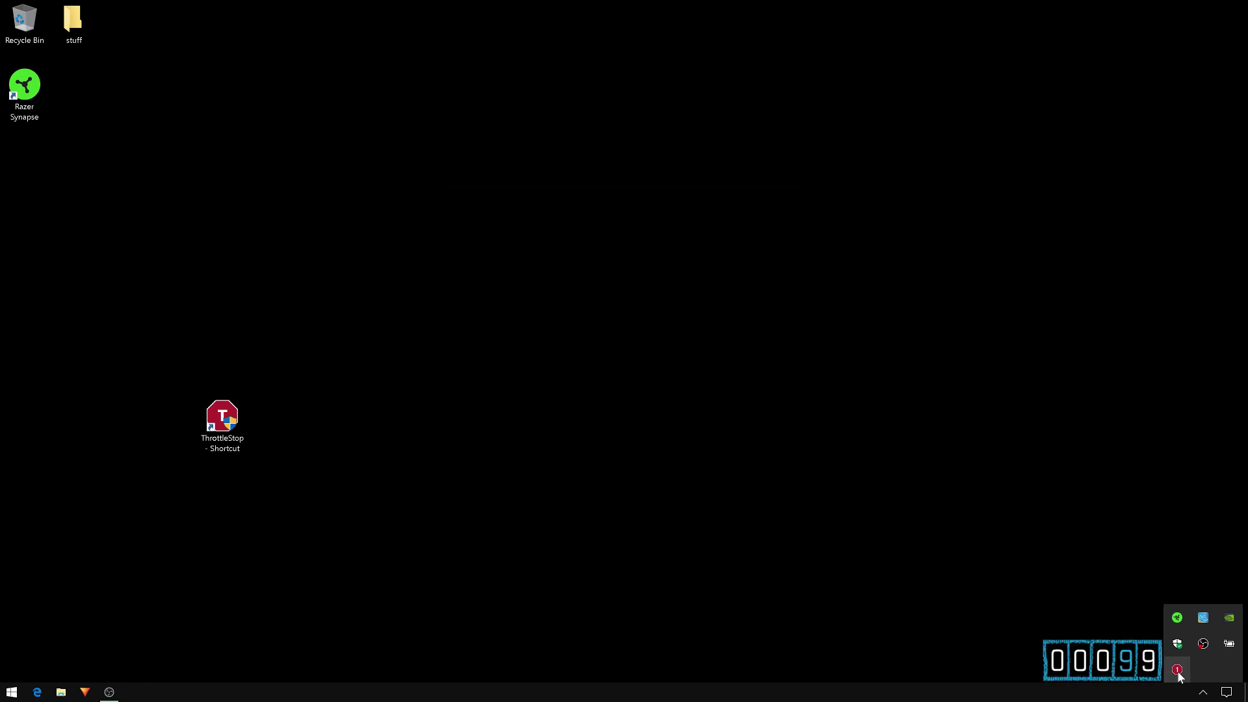
pyautogui.click(1178, 671)
pyautogui.click(1178, 671)
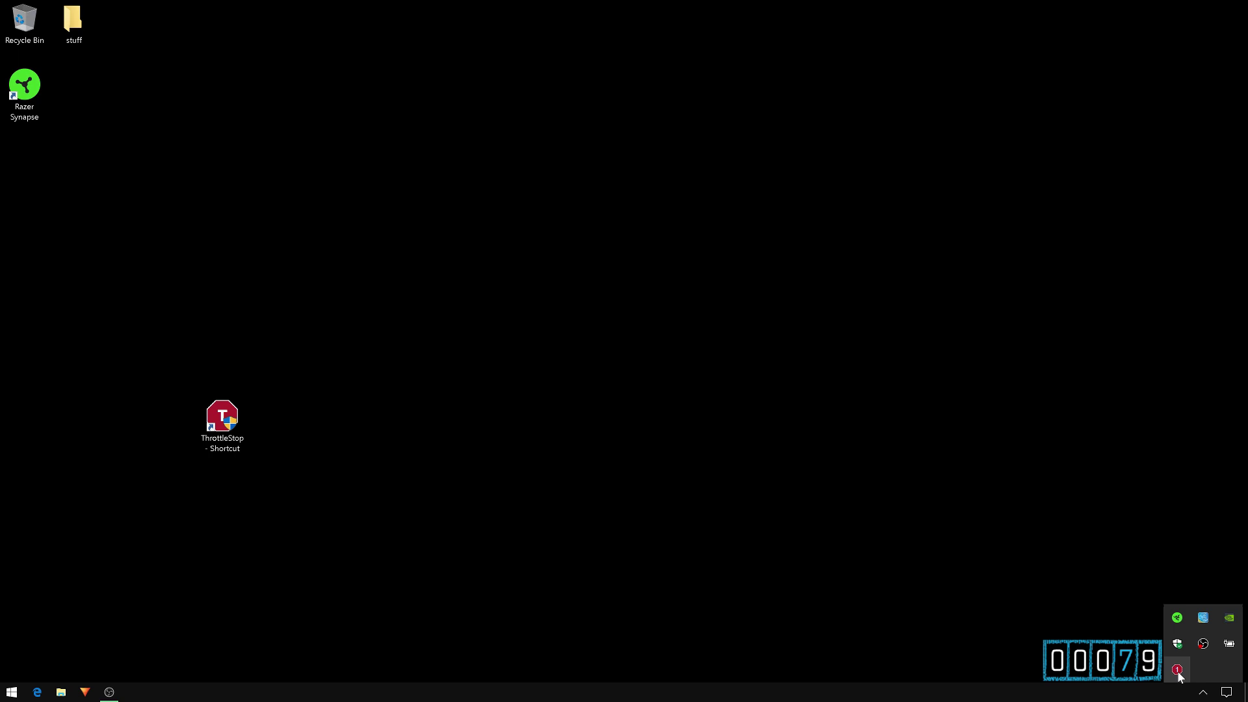
pyautogui.click(955, 505)
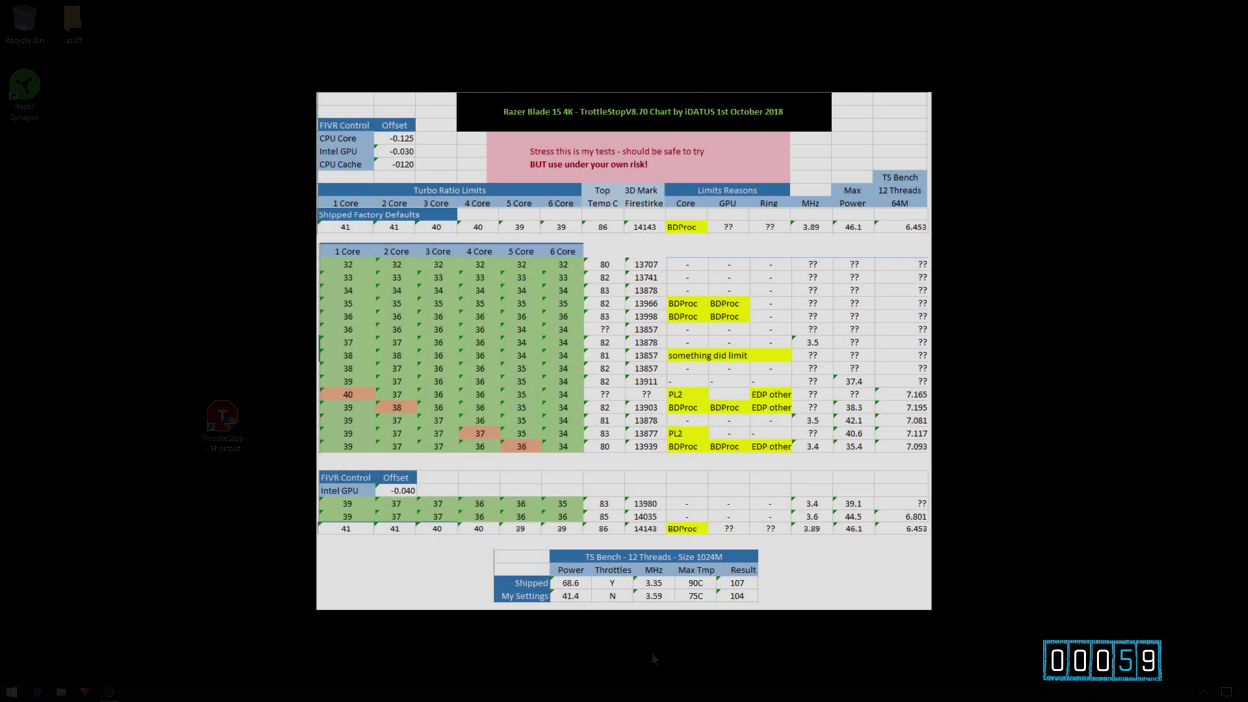